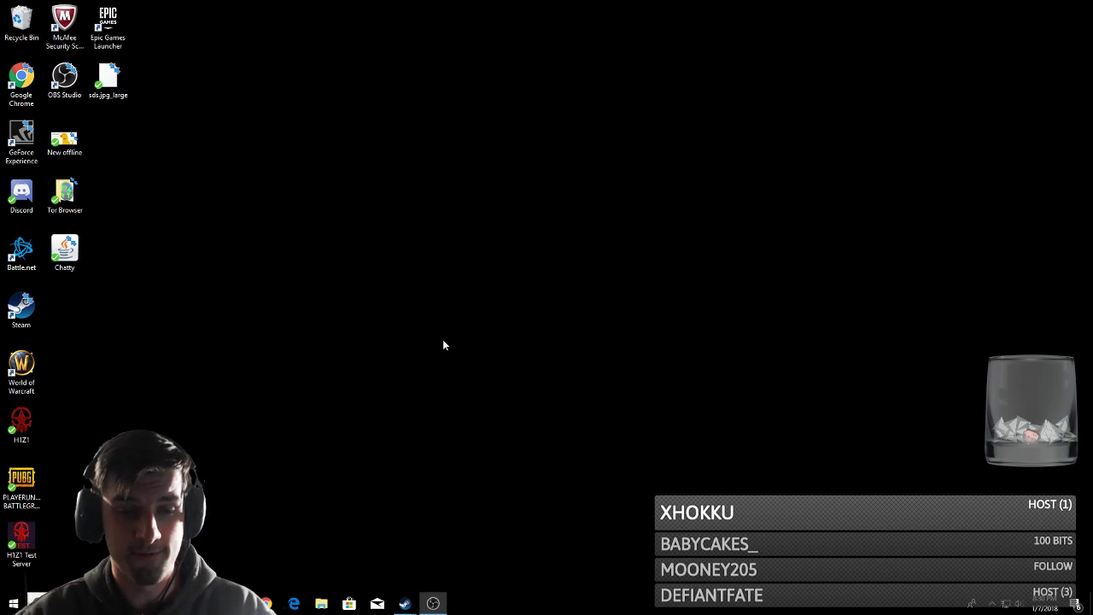
Open the NVIDIA Control Panel and go from the image settings preview to the advanced 3D image settings.
right_click(458, 332)
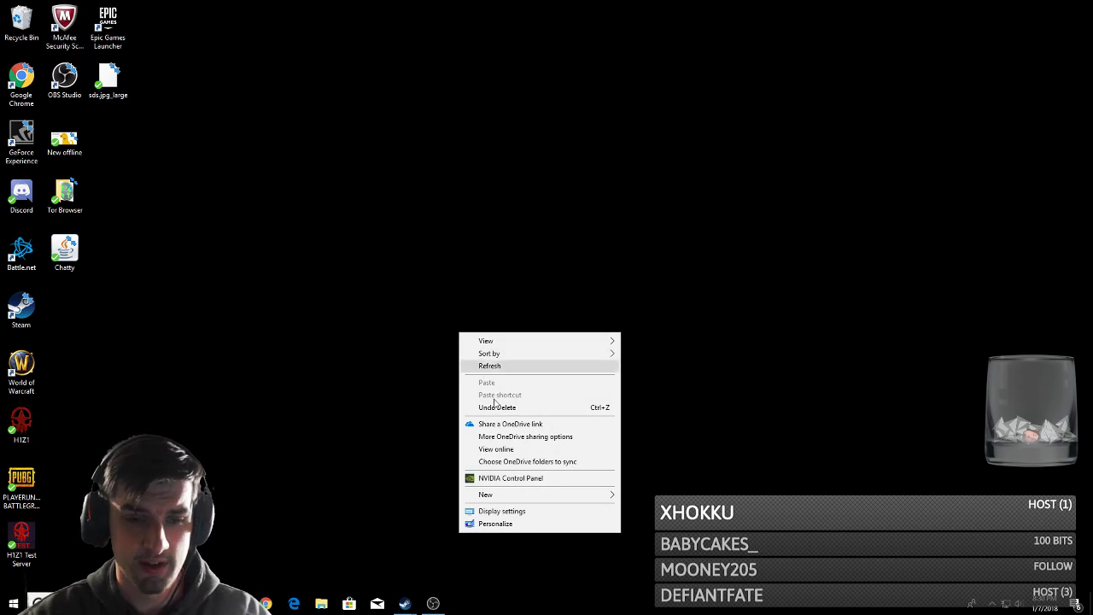
click(510, 478)
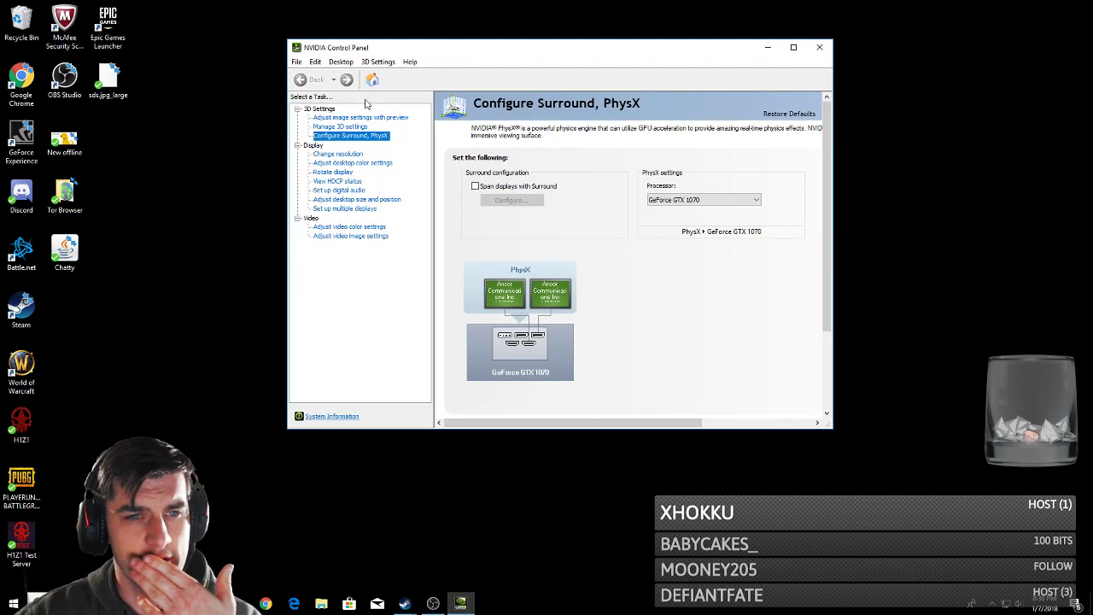
click(371, 118)
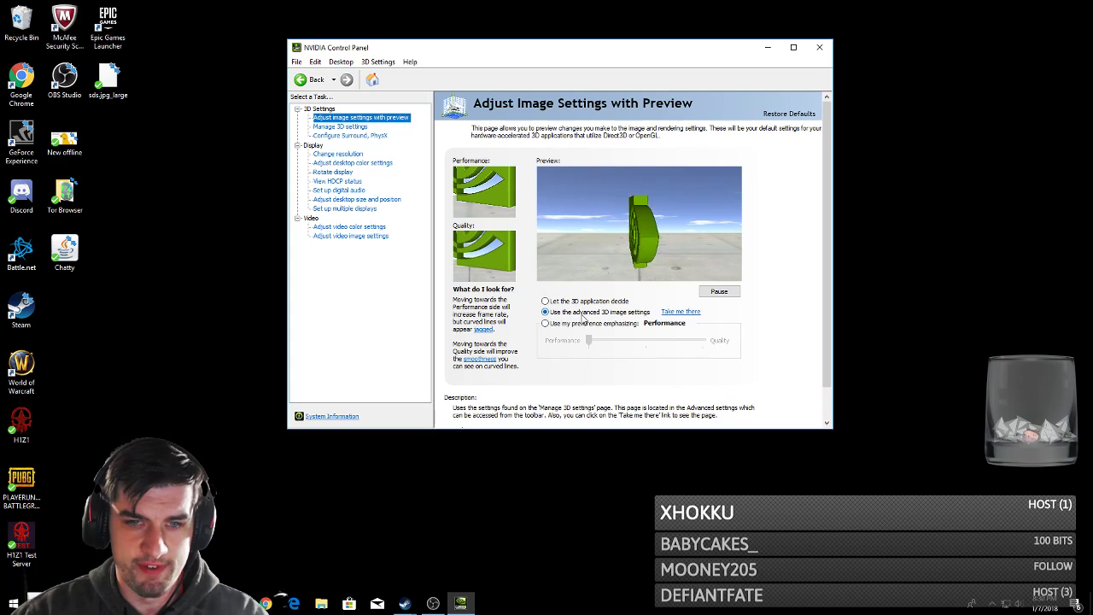
click(680, 312)
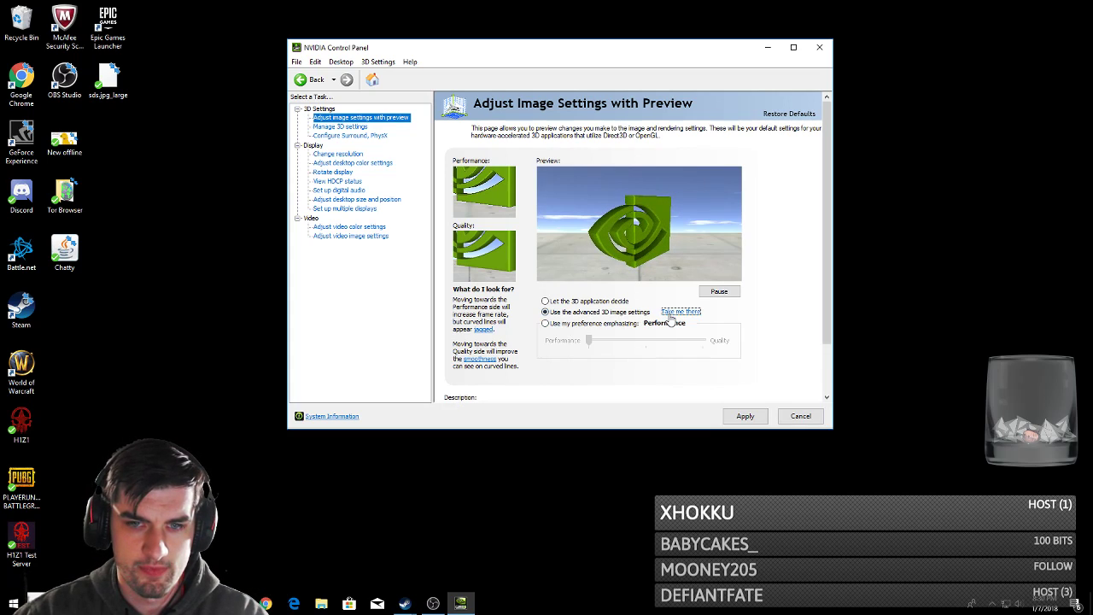
click(701, 311)
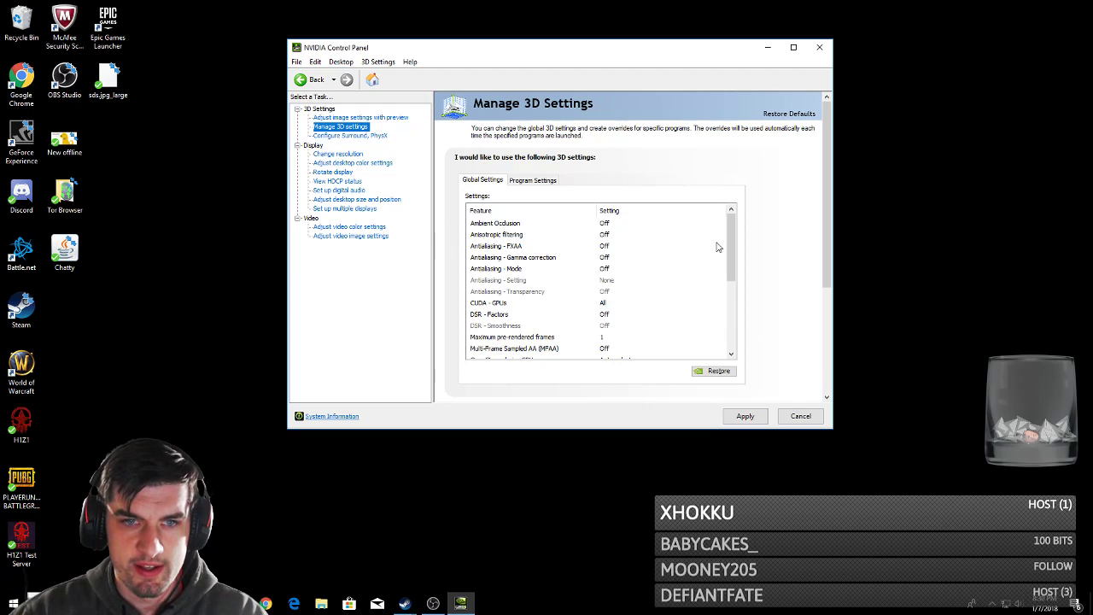
Review the global 3D settings, including virtual reality pre-rendered frames, vertical sync, texture filtering quality and power management mode.
drag(732, 248, 736, 329)
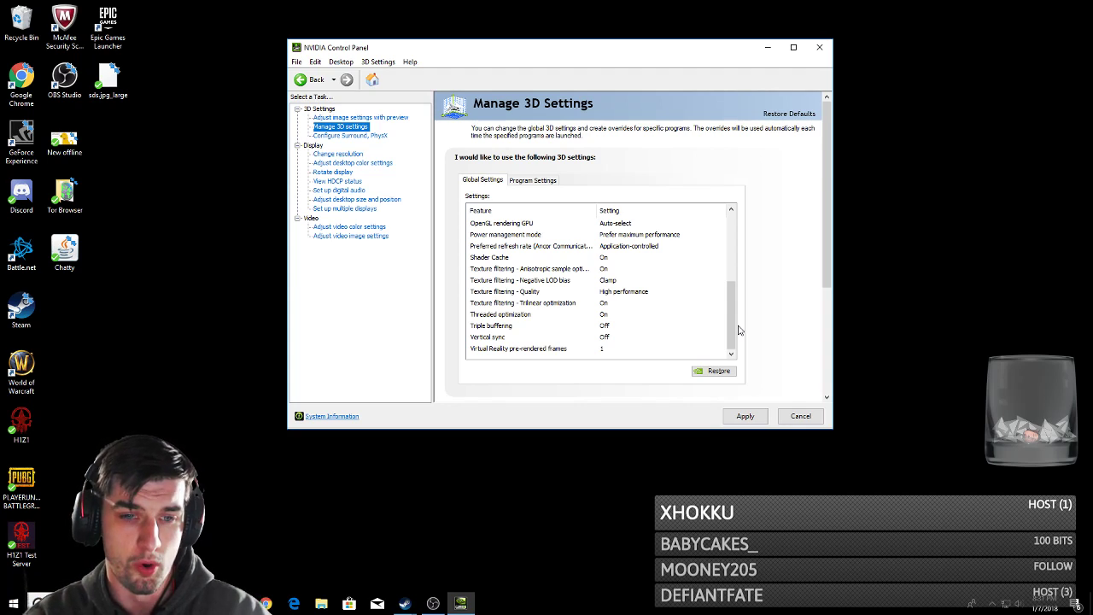
click(554, 350)
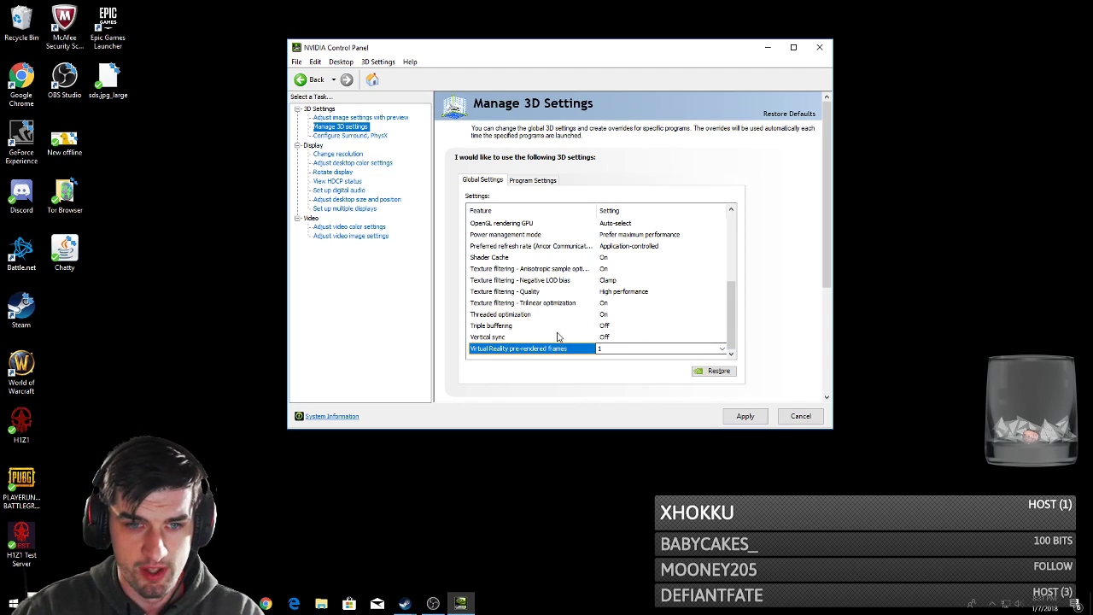
click(617, 336)
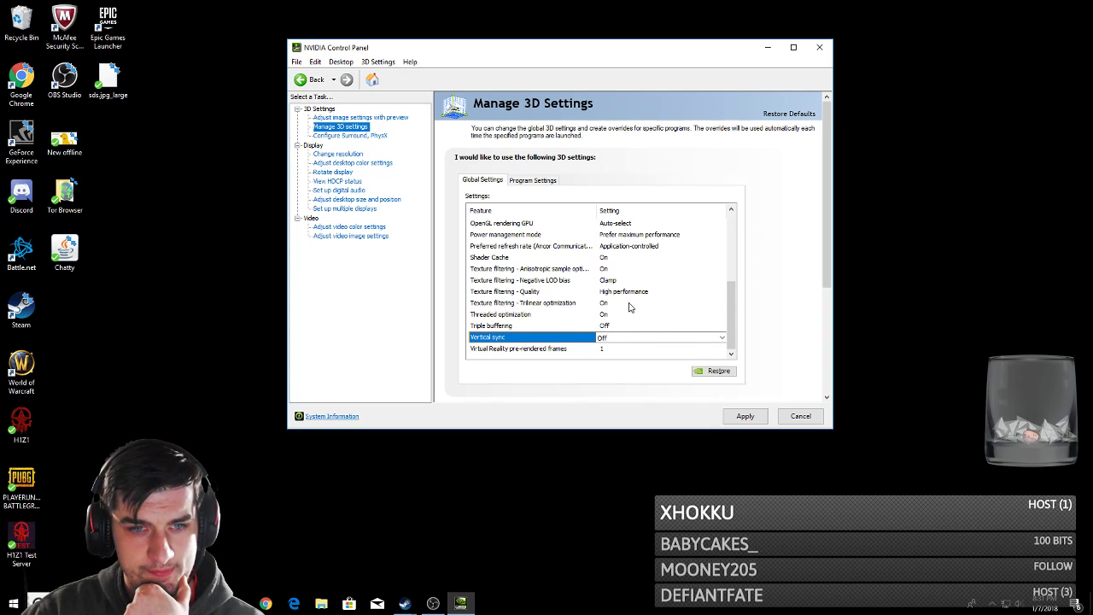
click(619, 293)
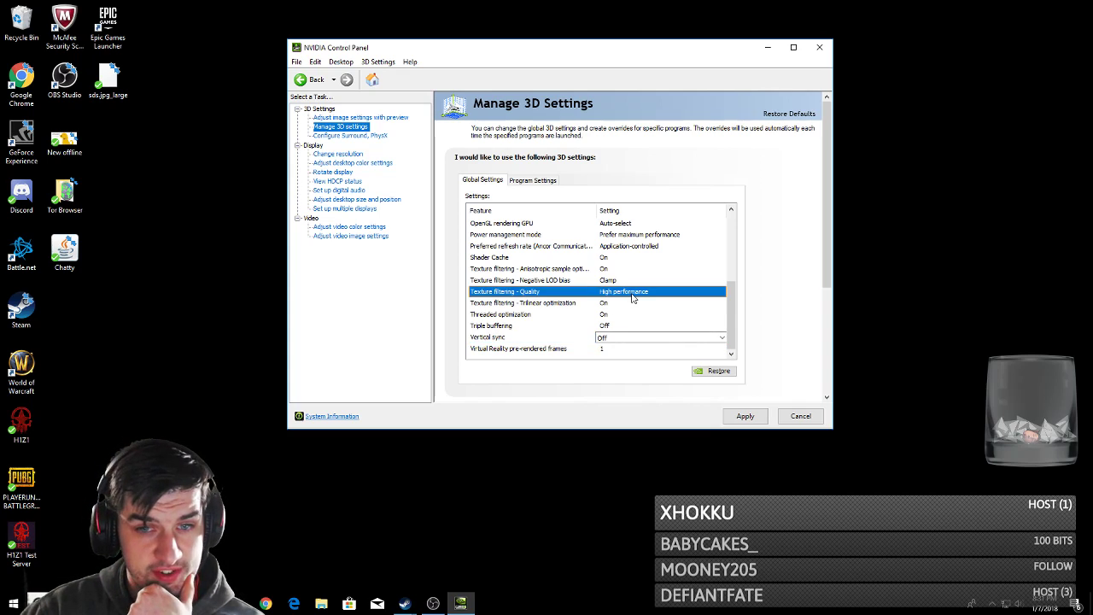
click(632, 292)
click(632, 295)
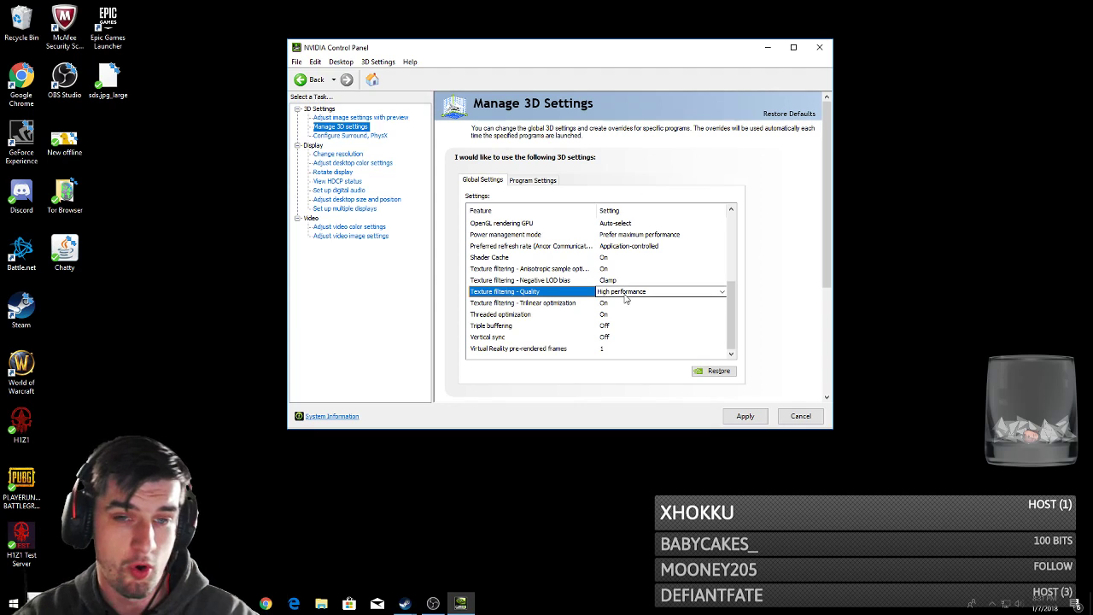
scroll(624, 297, up, 2)
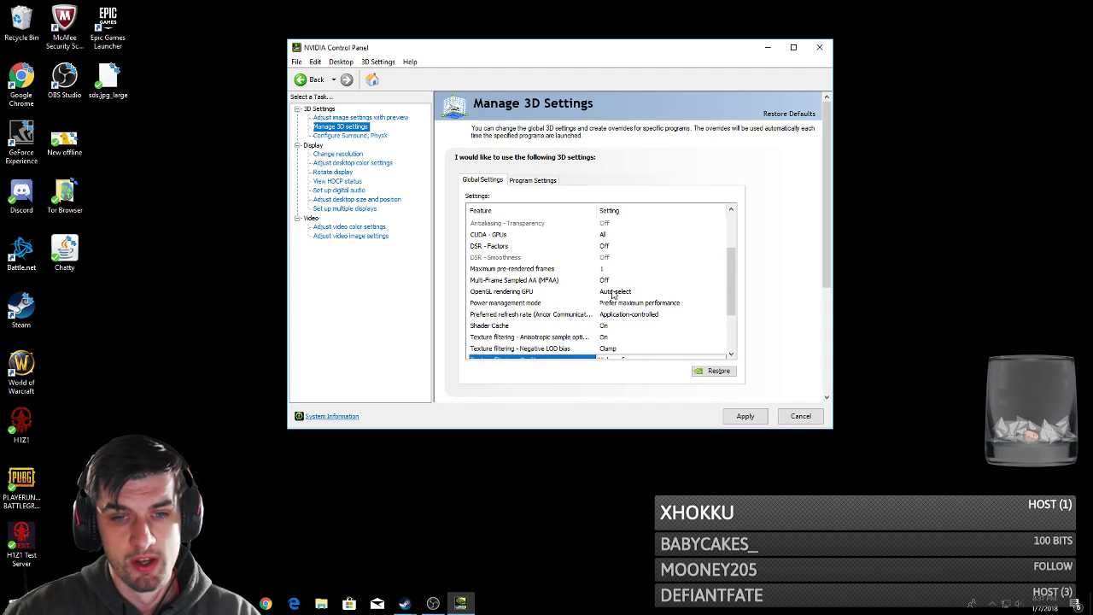
scroll(606, 300, down, 1)
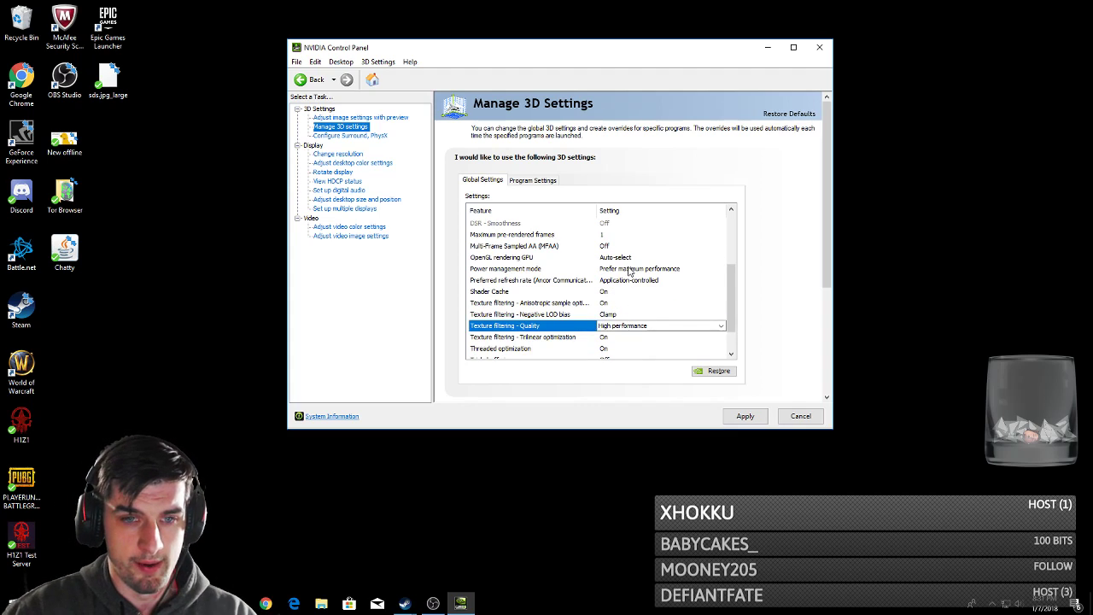
click(629, 270)
click(629, 270)
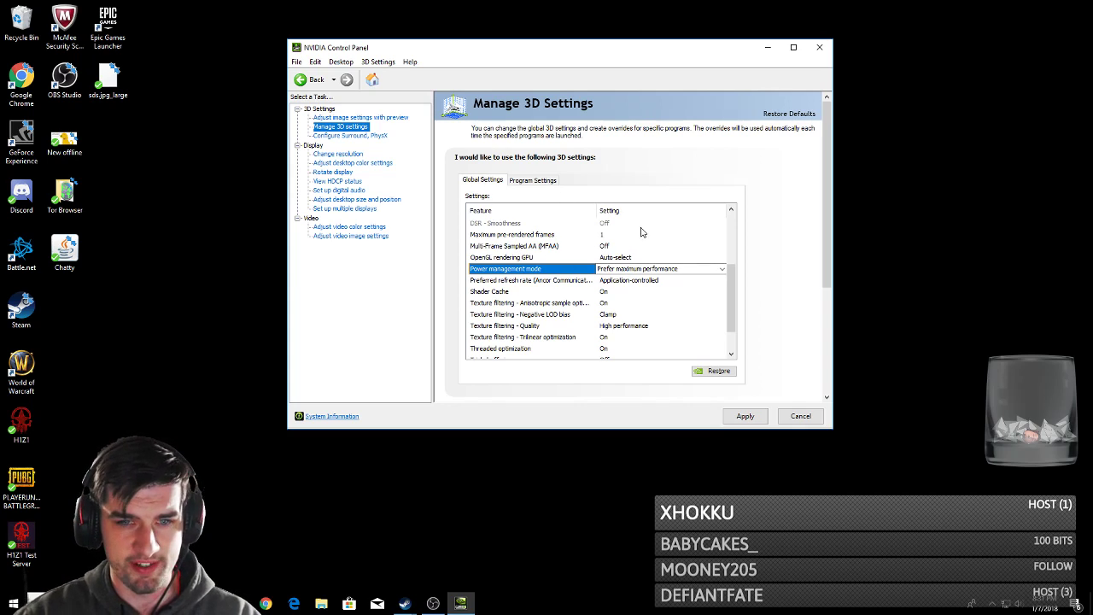
scroll(646, 334, down, 1)
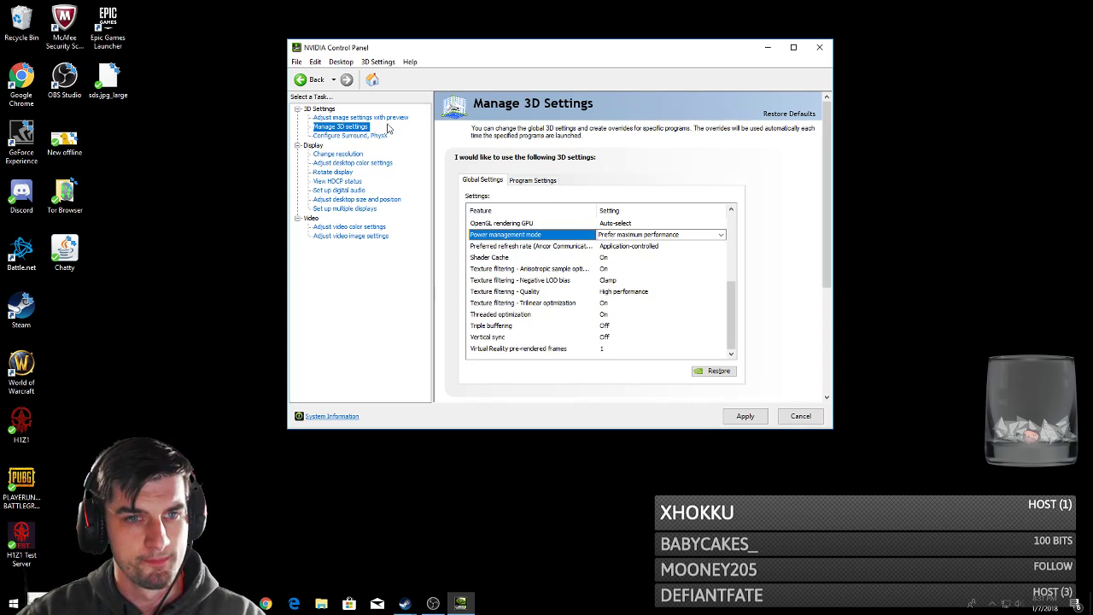
Apply the pending 3D setting changes and select GeForce GTX 1070 as the PhysX processor, closing the NVIDIA Control Panel.
click(357, 136)
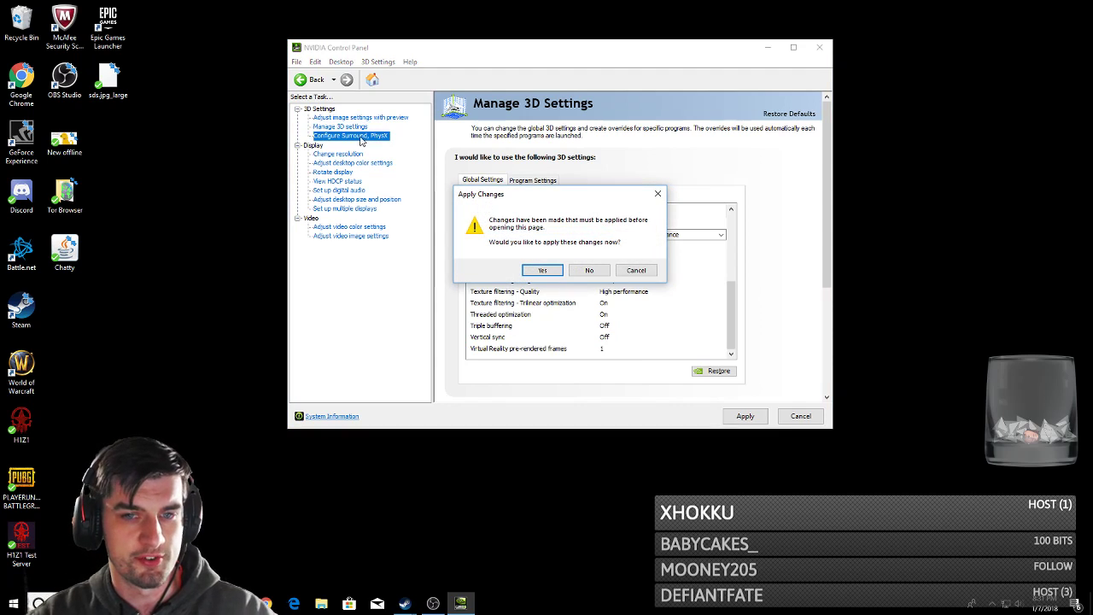
click(544, 270)
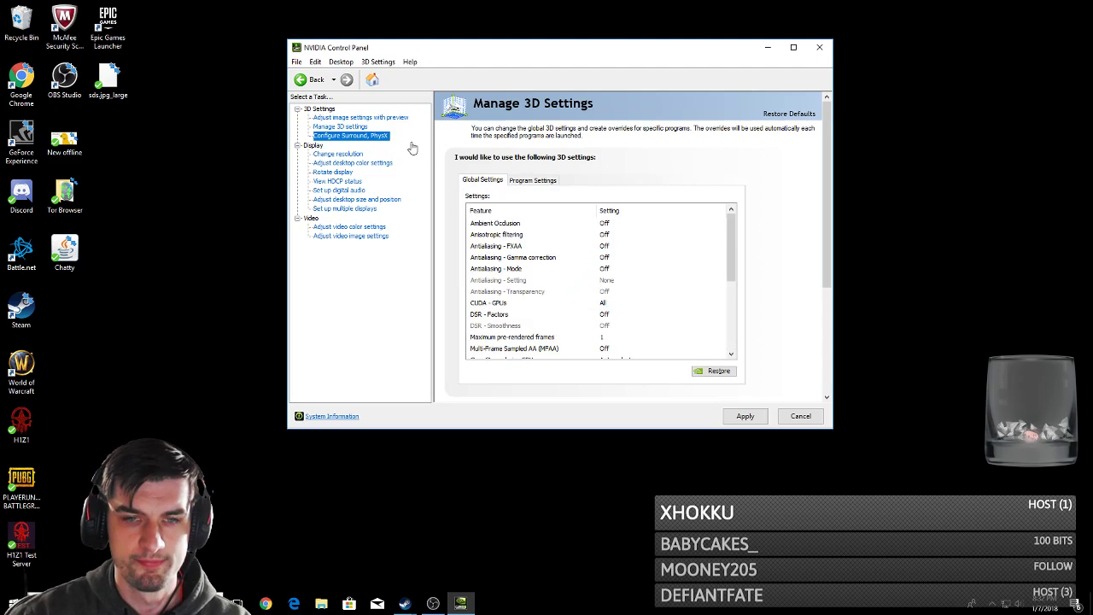
click(719, 203)
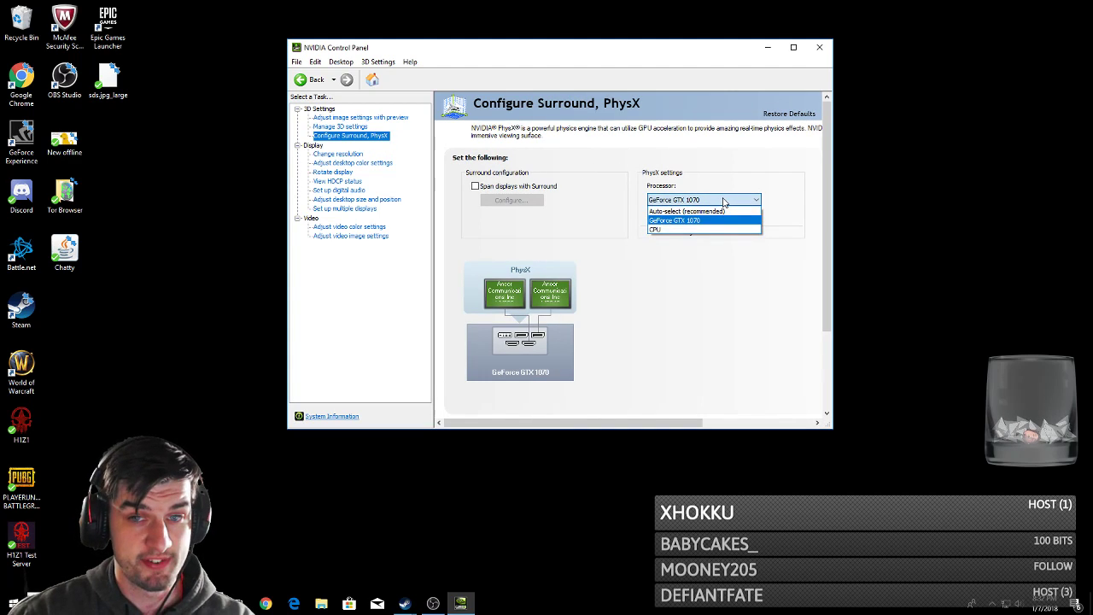
click(694, 210)
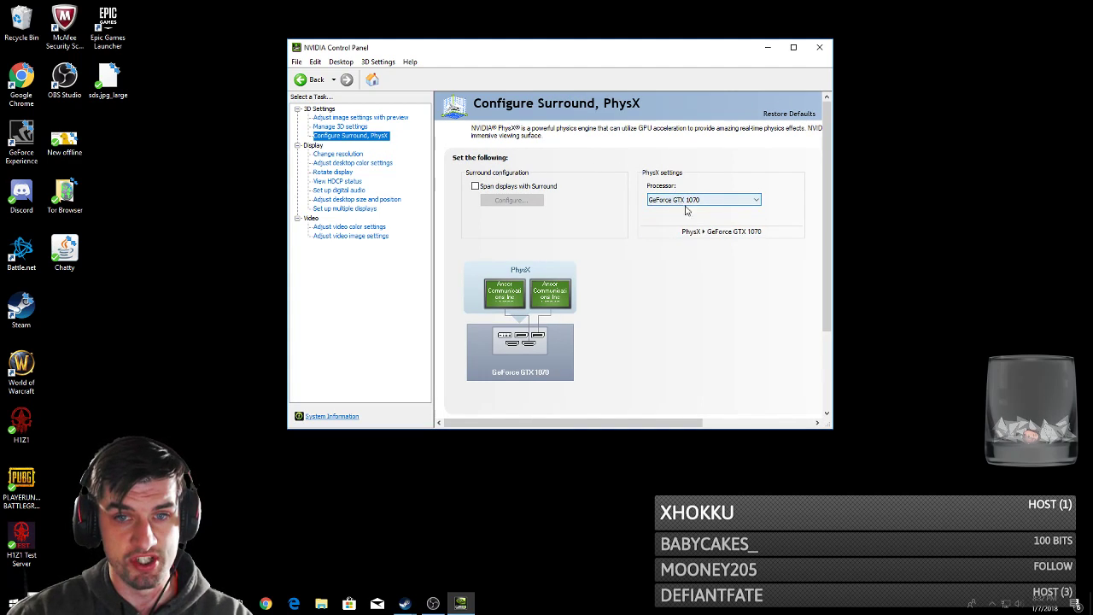
click(687, 205)
click(713, 185)
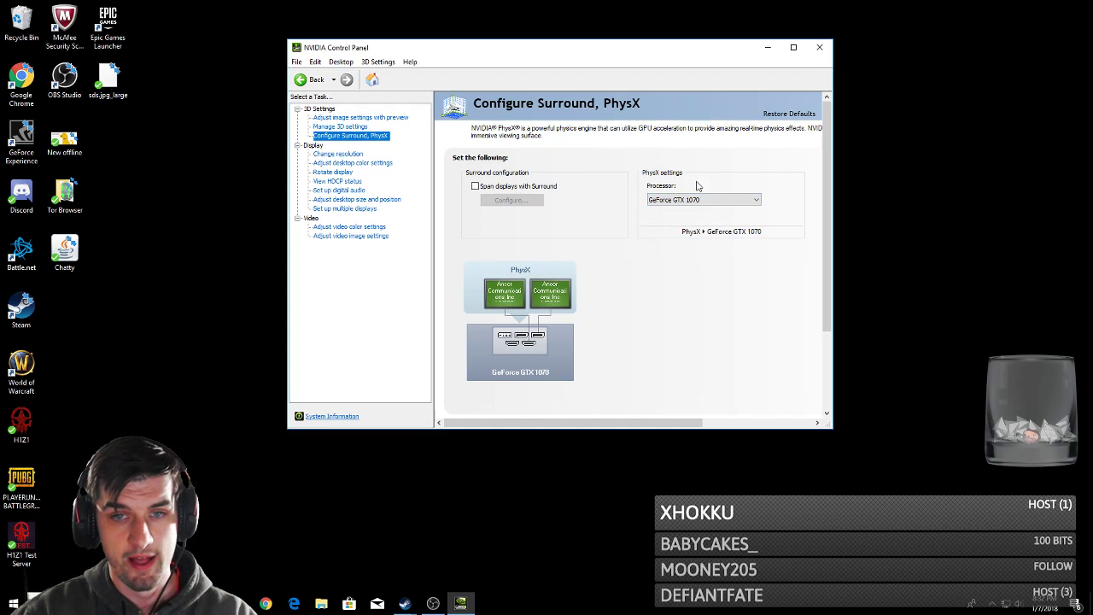
click(698, 199)
click(678, 196)
click(679, 196)
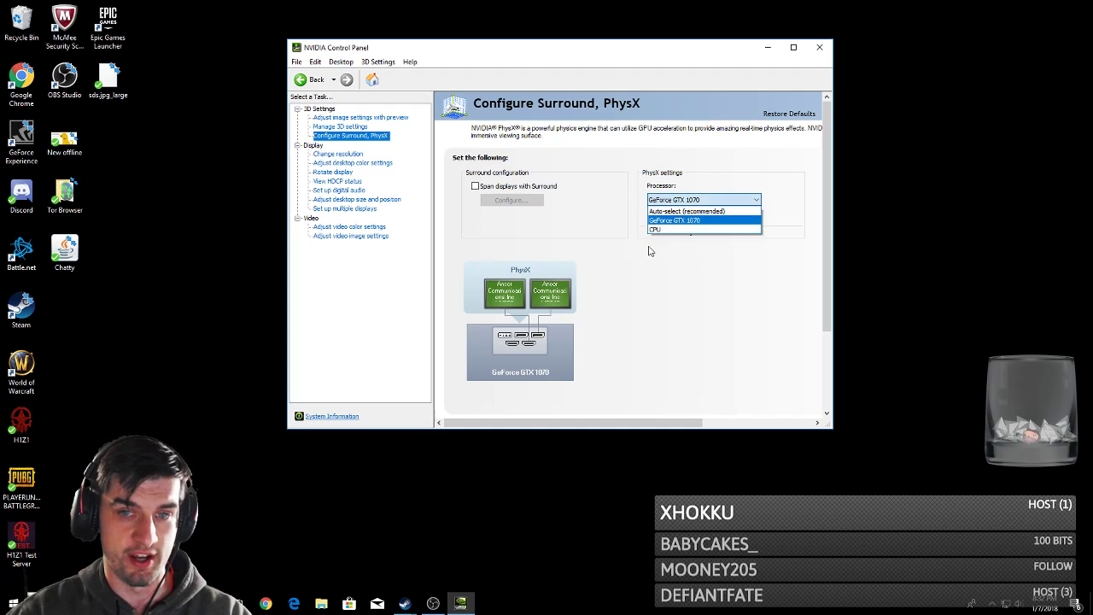
click(670, 225)
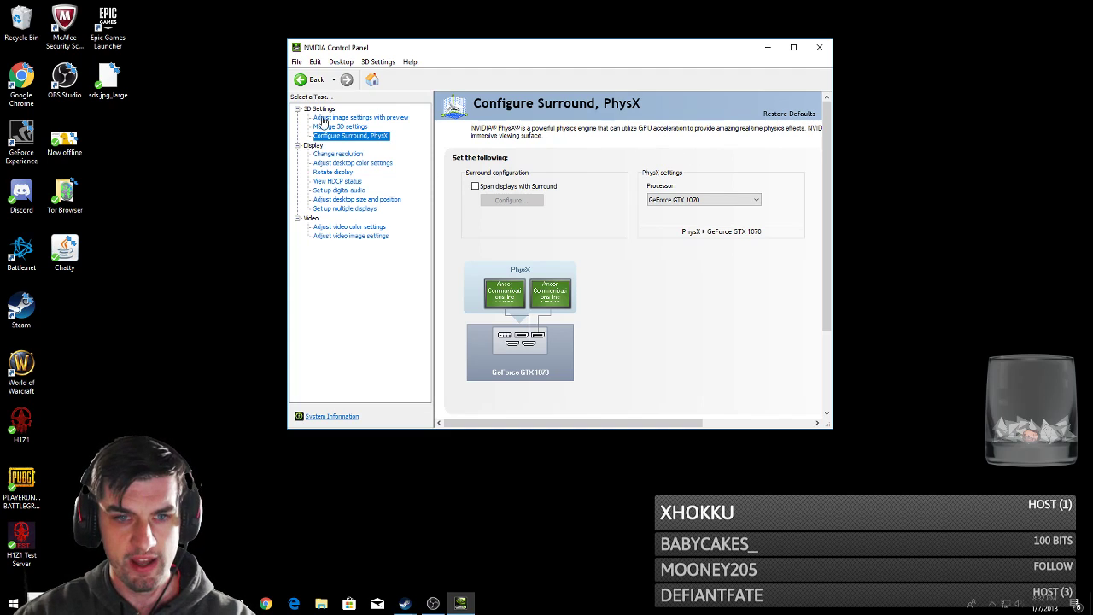
click(819, 47)
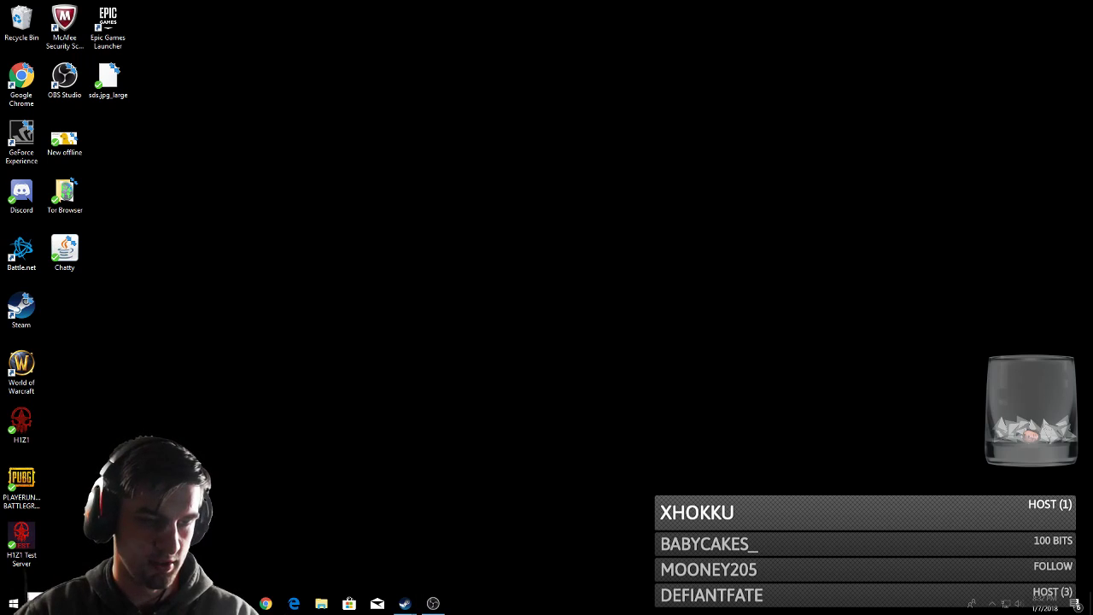
Open the Windows privacy settings and examine the general privacy options, closing the window when done.
key(super)
text(priva)
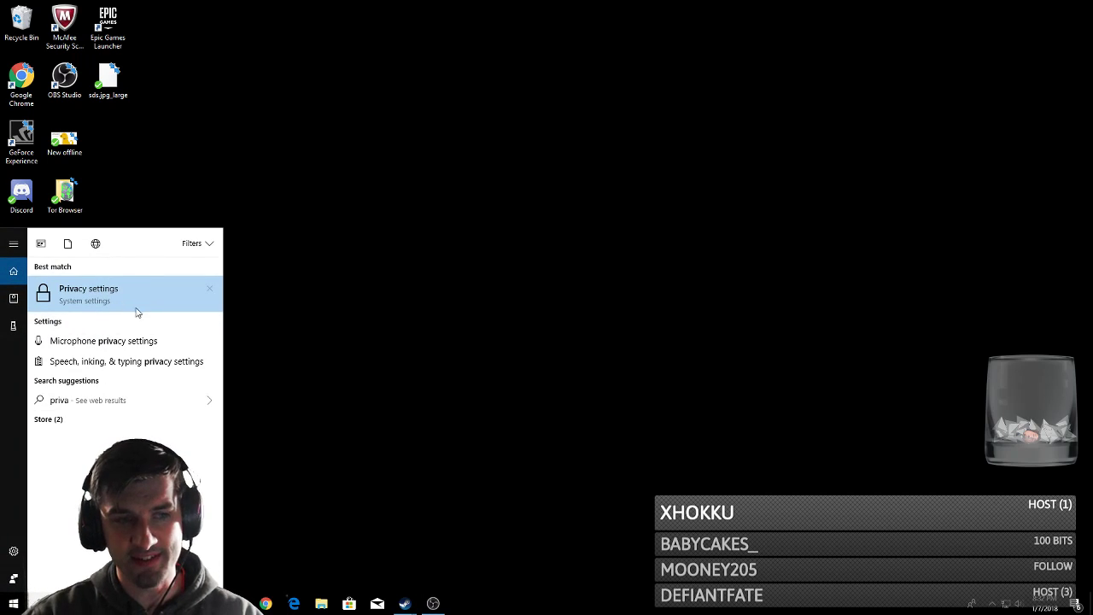
click(143, 303)
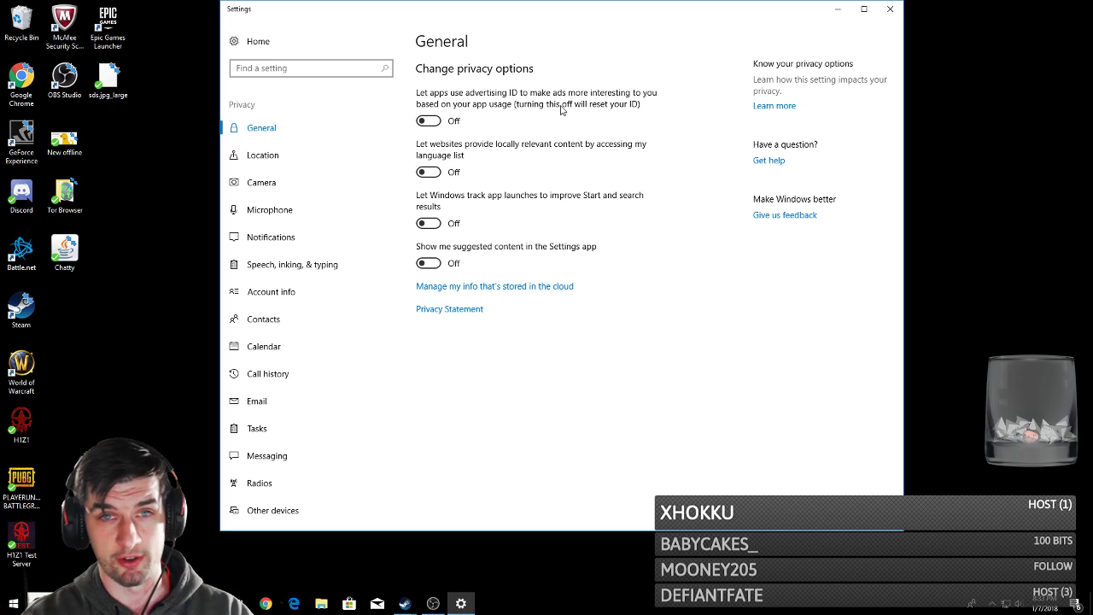
click(890, 9)
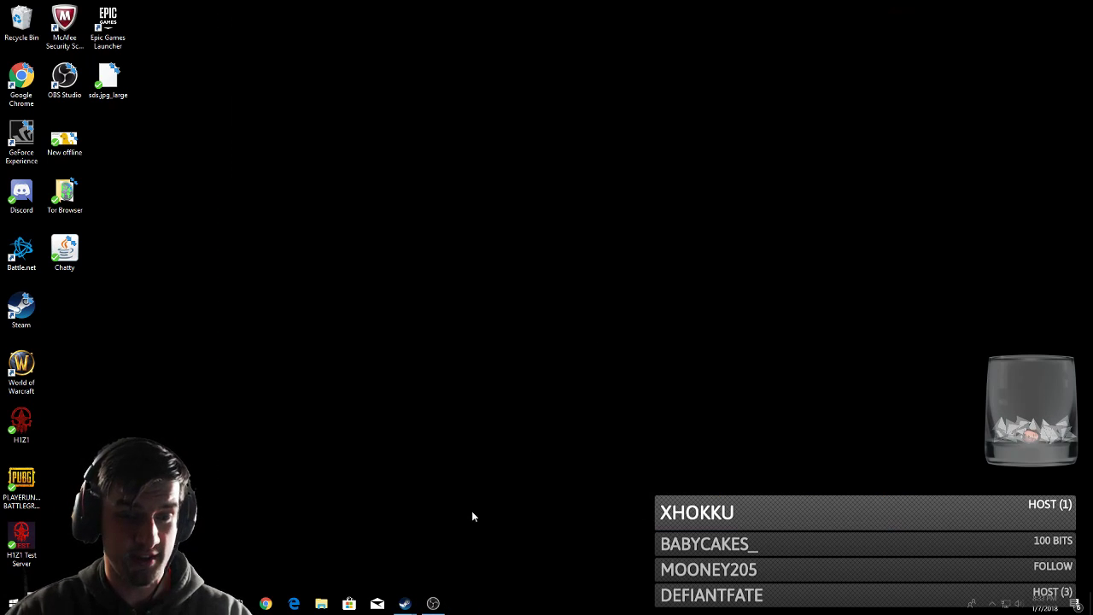